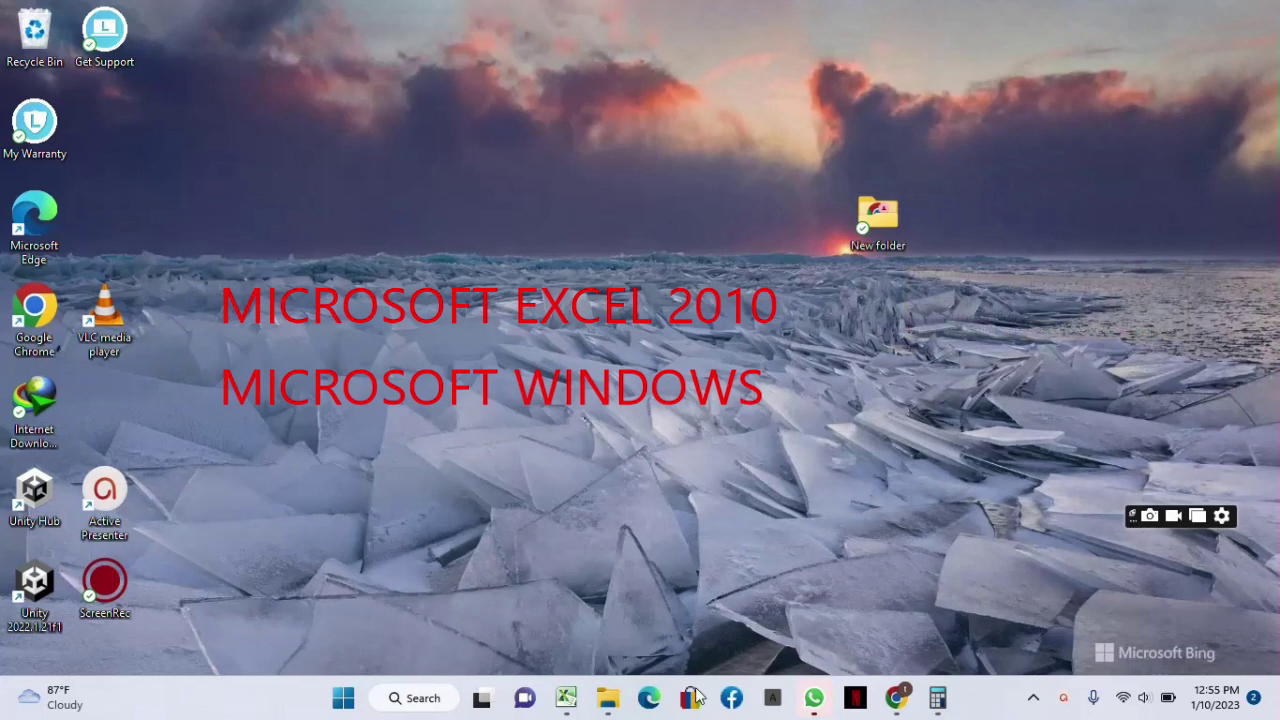
Switch to Microsoft Excel, look through Sheet2, Sheet3 and Sheet1, and insert a new worksheet
click(566, 698)
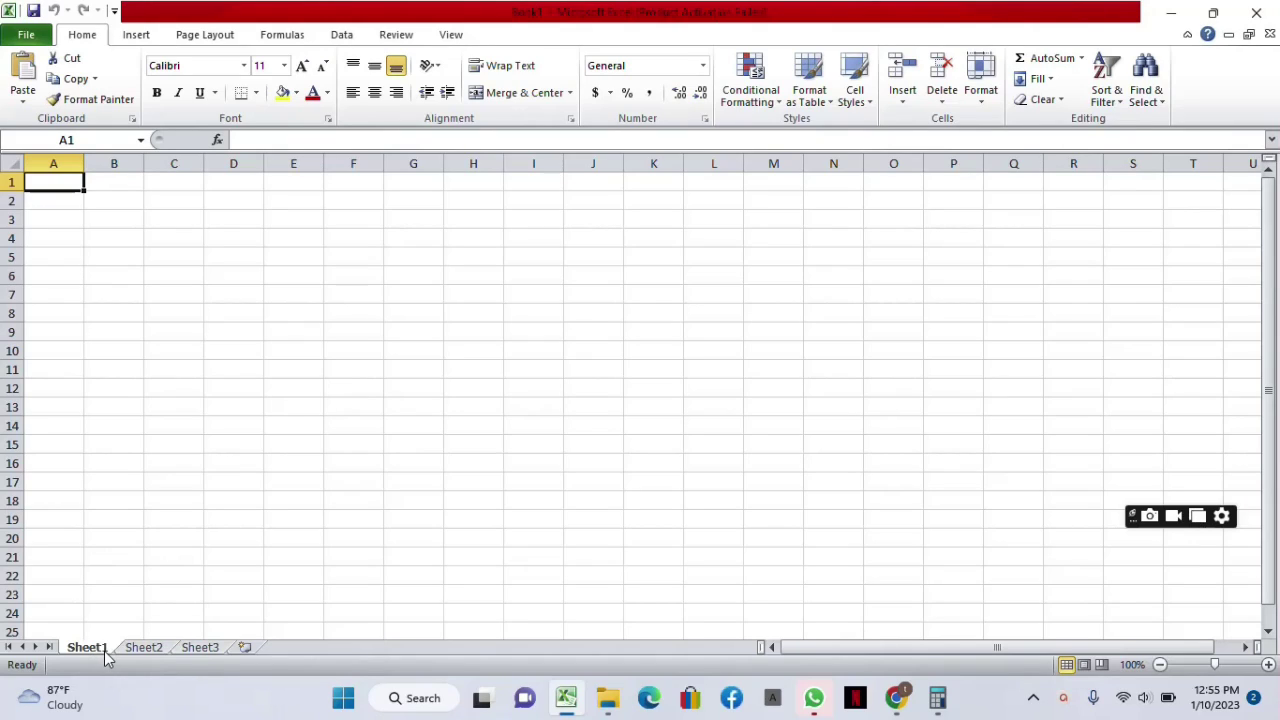
click(143, 648)
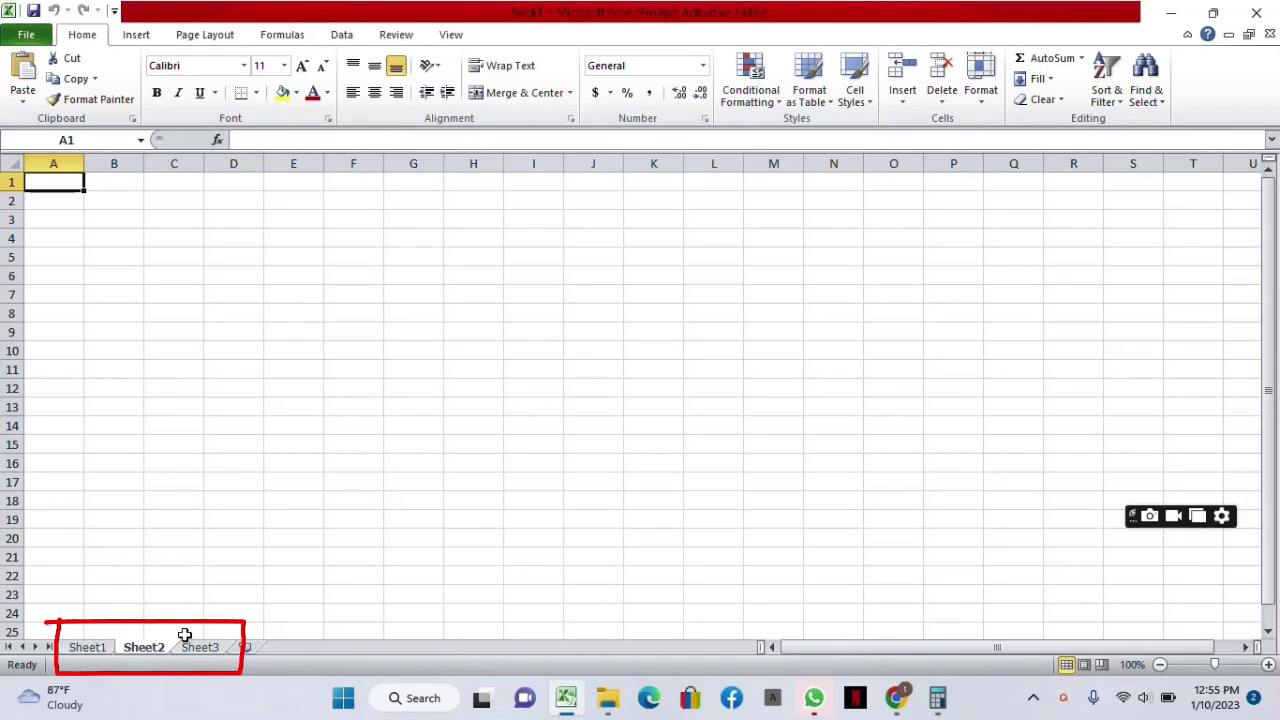
click(212, 652)
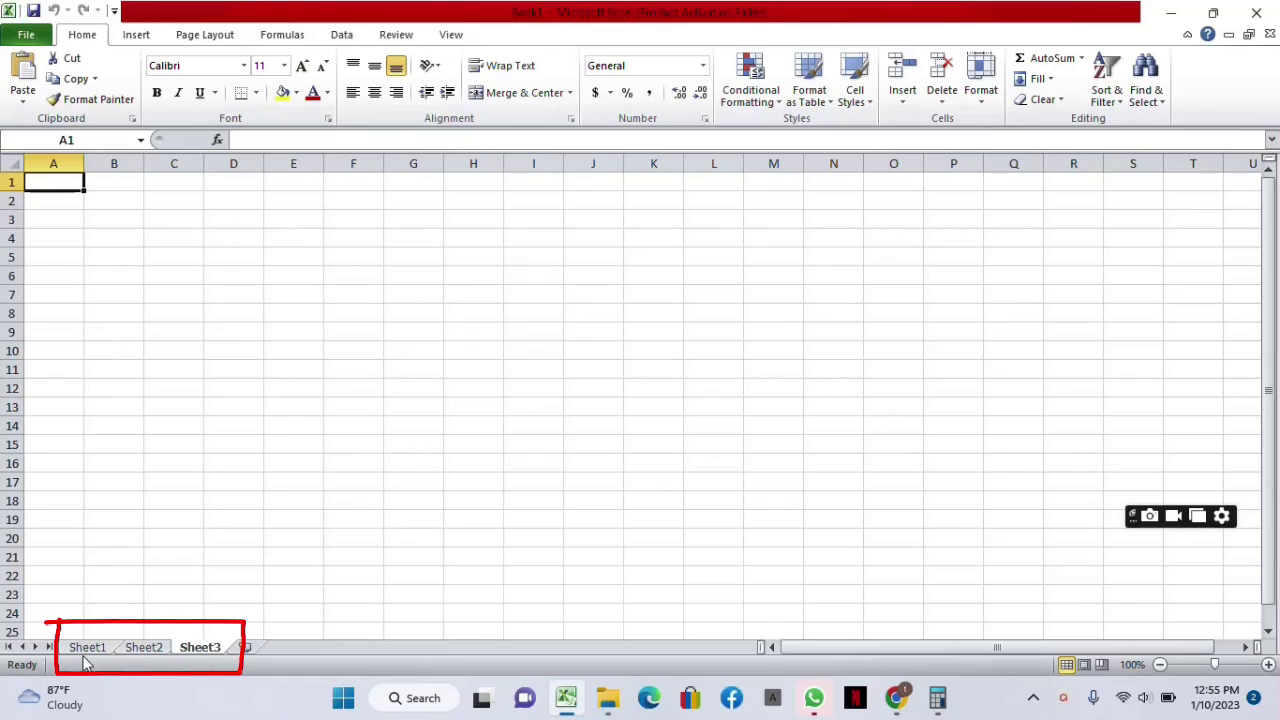
click(86, 651)
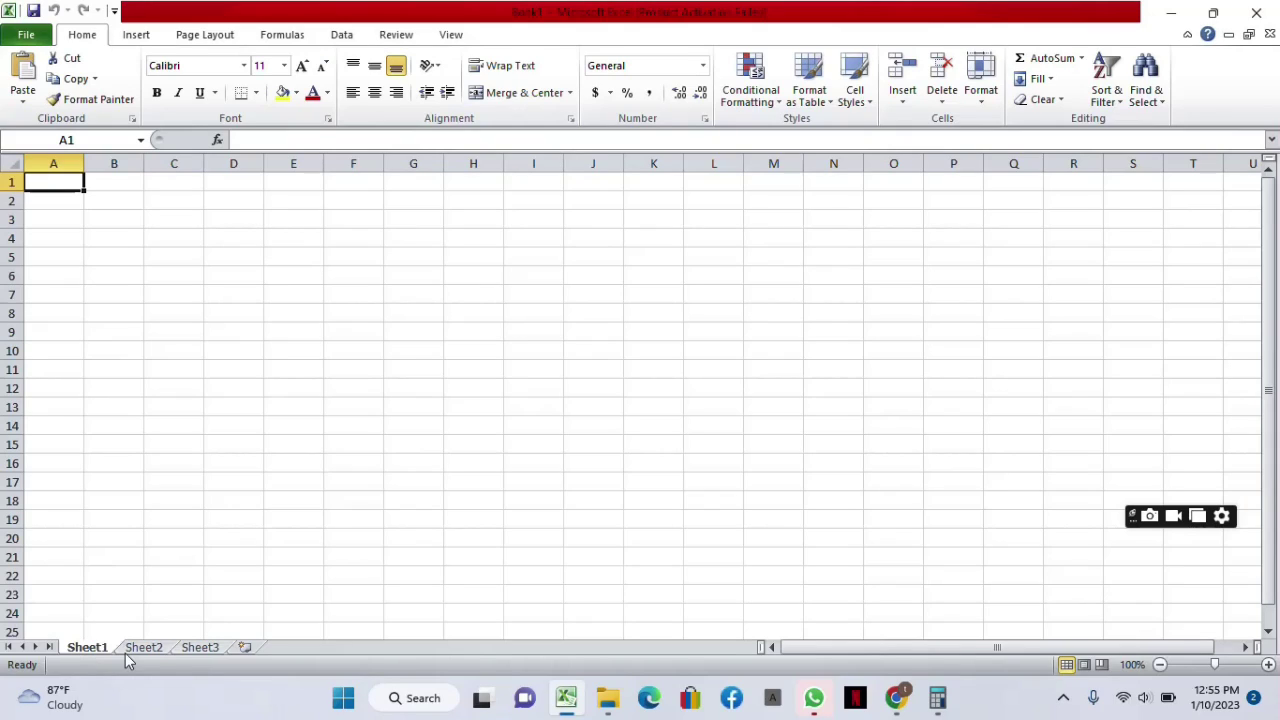
click(245, 650)
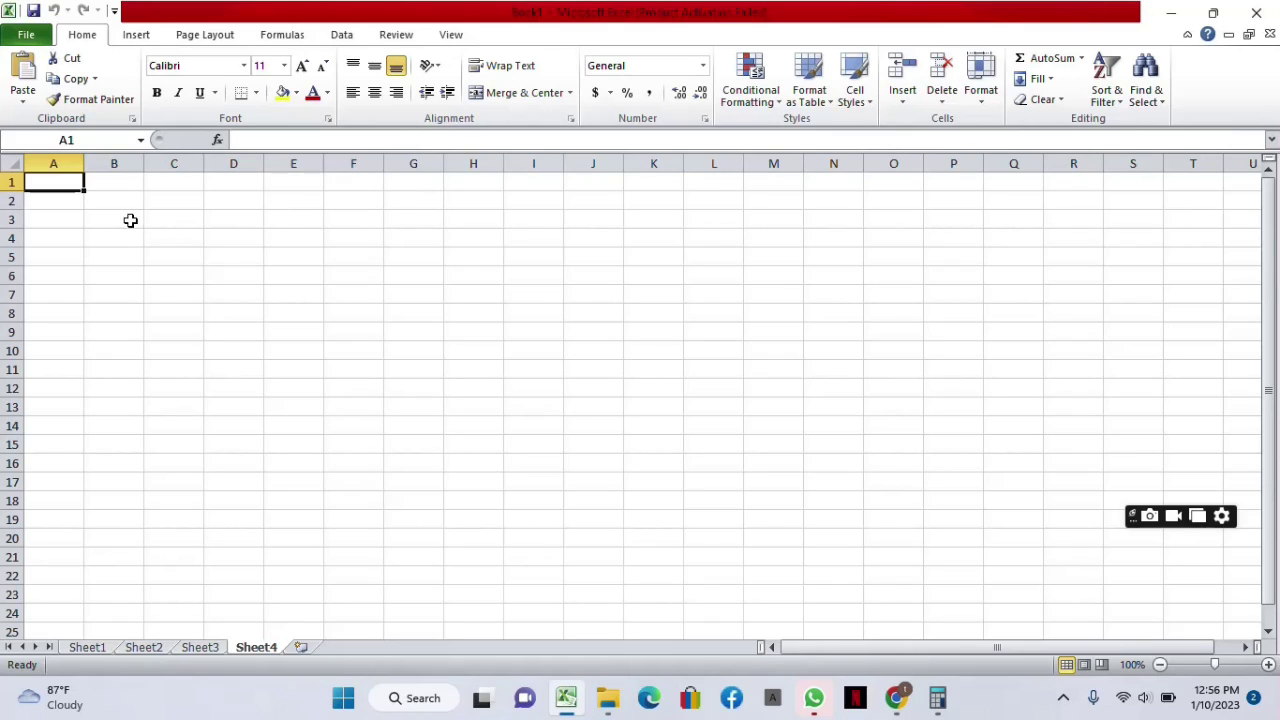
Select entire columns B, F and G, followed by entire rows 4 and 6, one at a time
drag(67, 164, 95, 164)
click(114, 164)
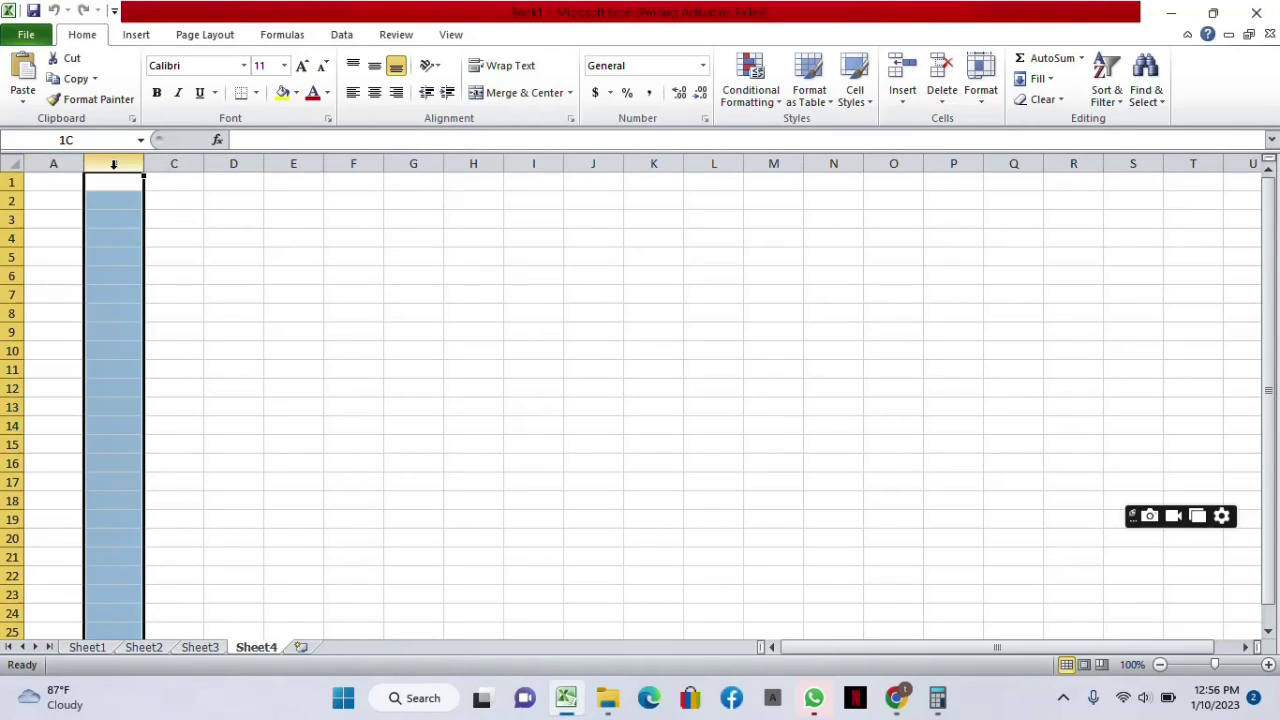
click(9, 205)
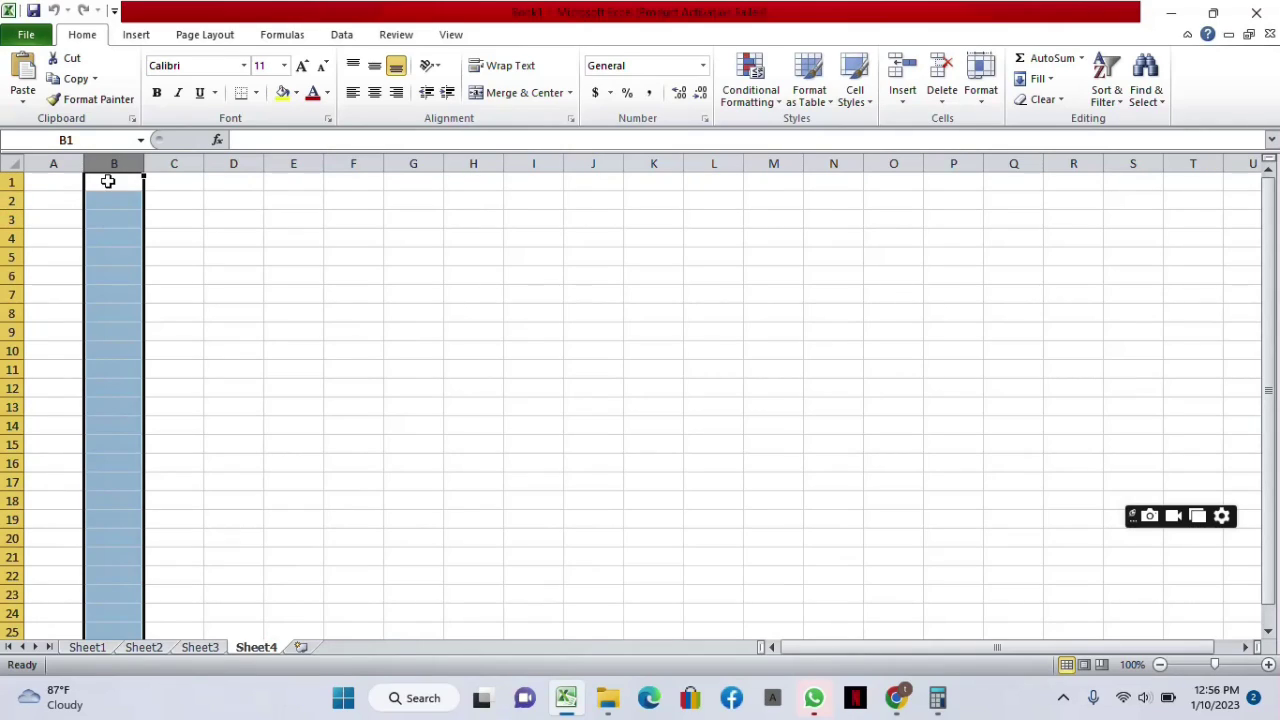
click(351, 163)
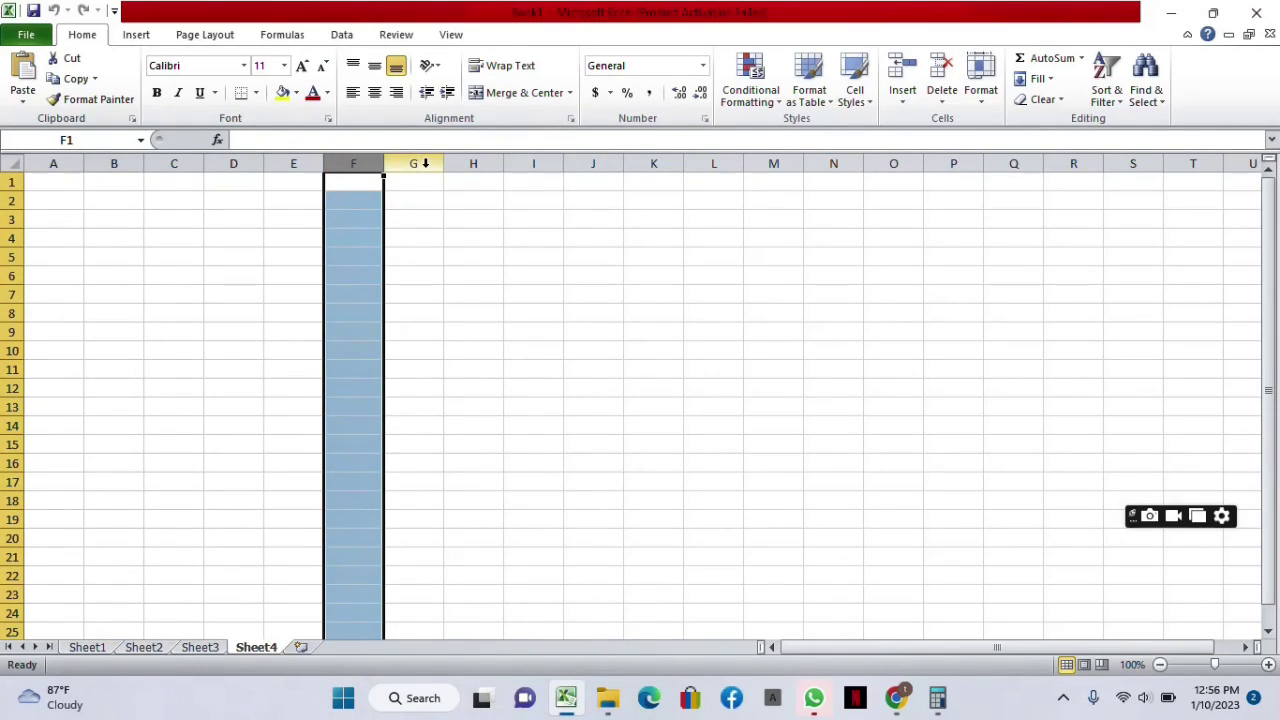
click(424, 163)
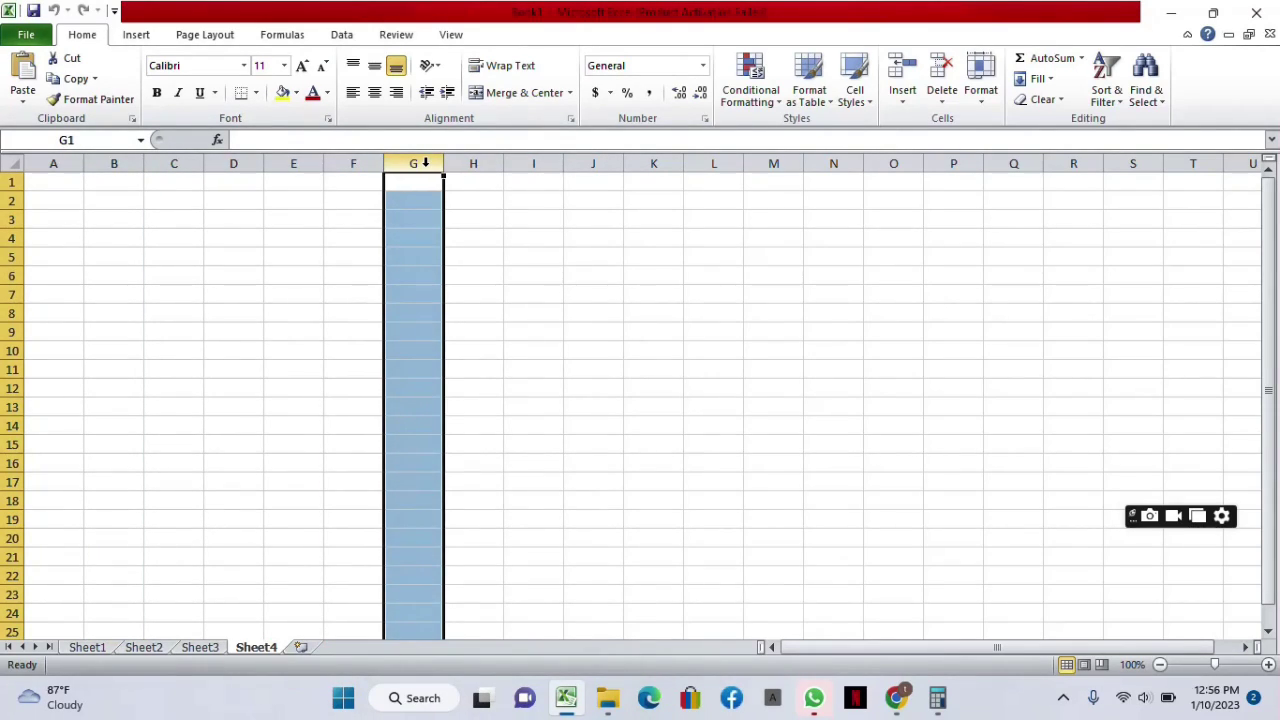
click(12, 238)
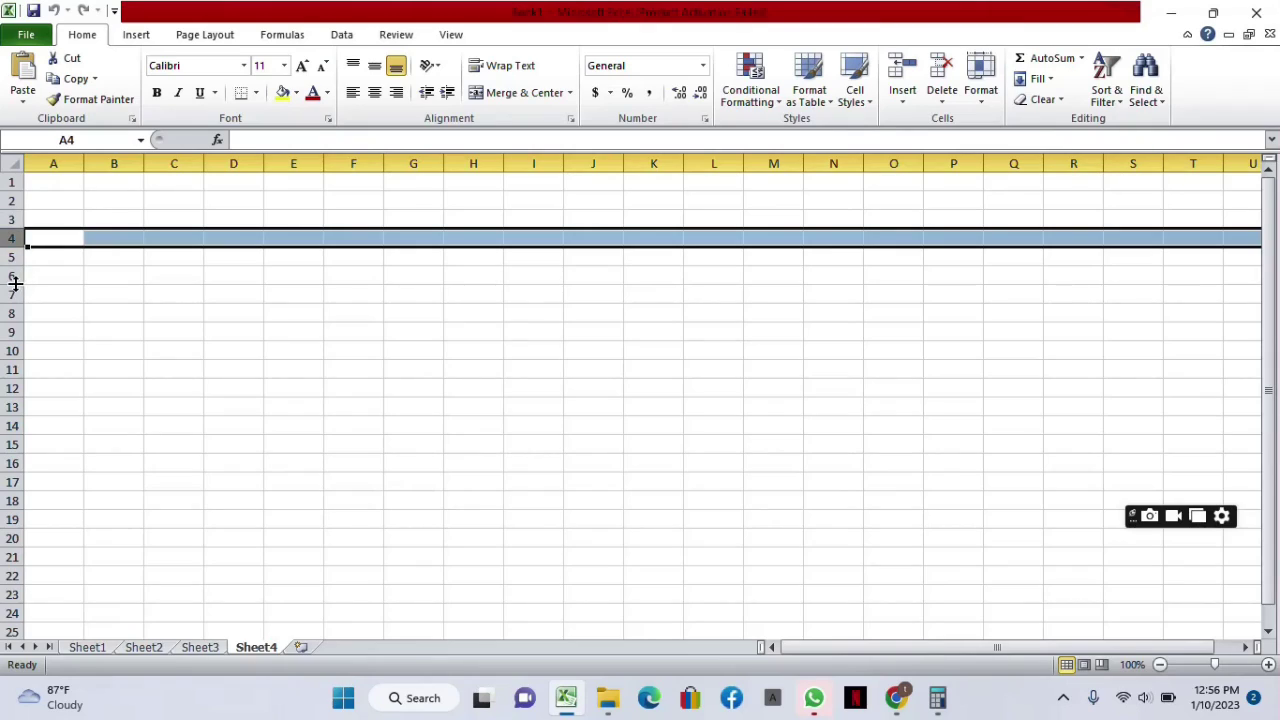
click(10, 276)
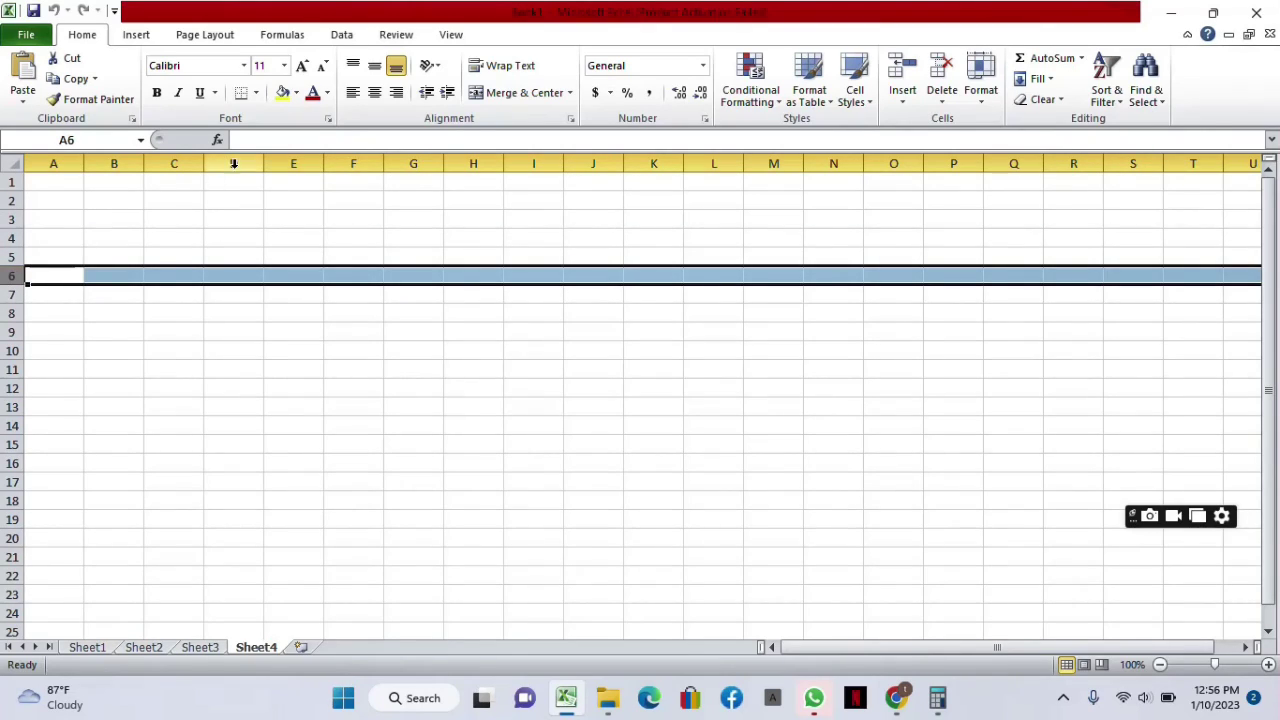
Select the individual cells E2, F2, F3, G3, H3, K1 and K4 one after another
click(291, 199)
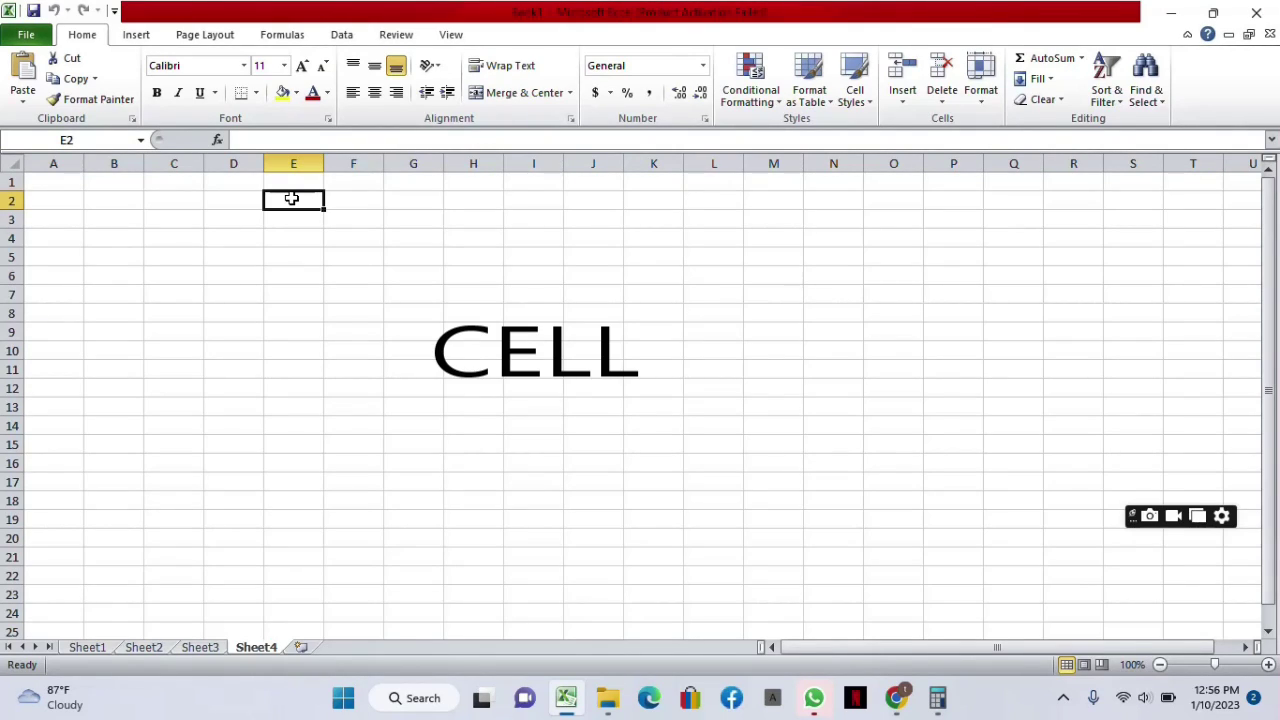
click(360, 200)
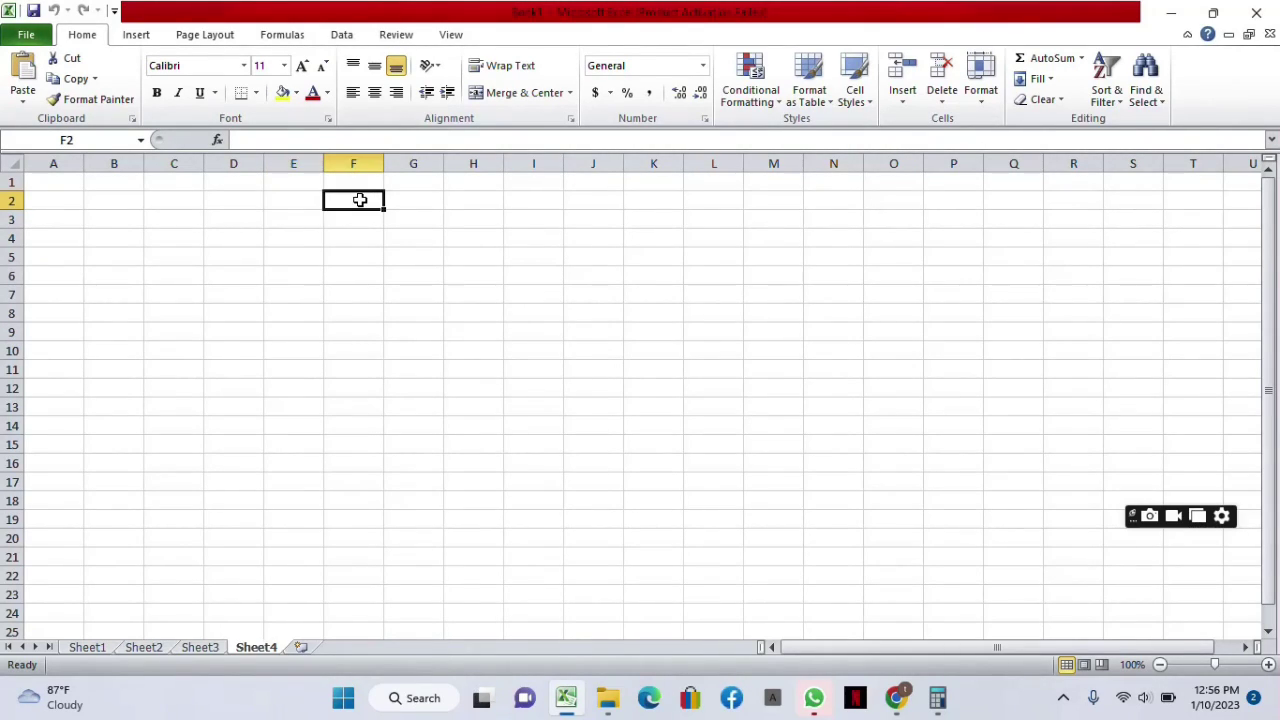
click(357, 221)
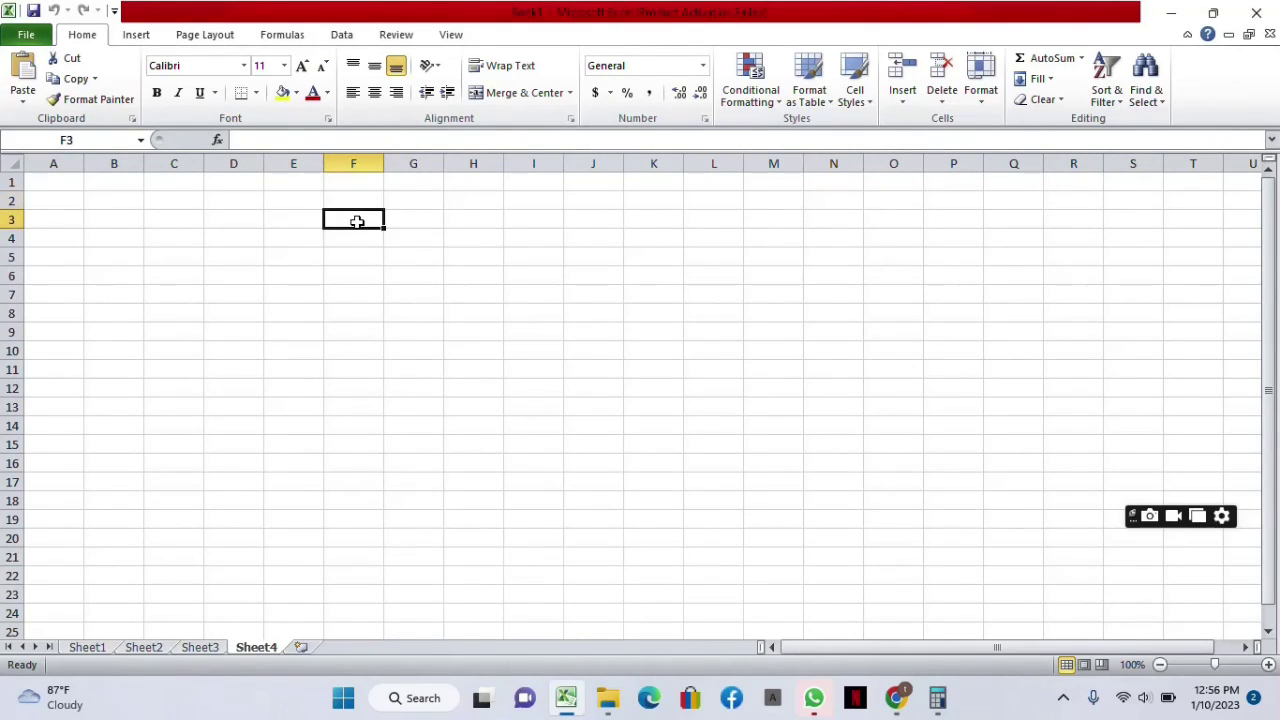
click(397, 218)
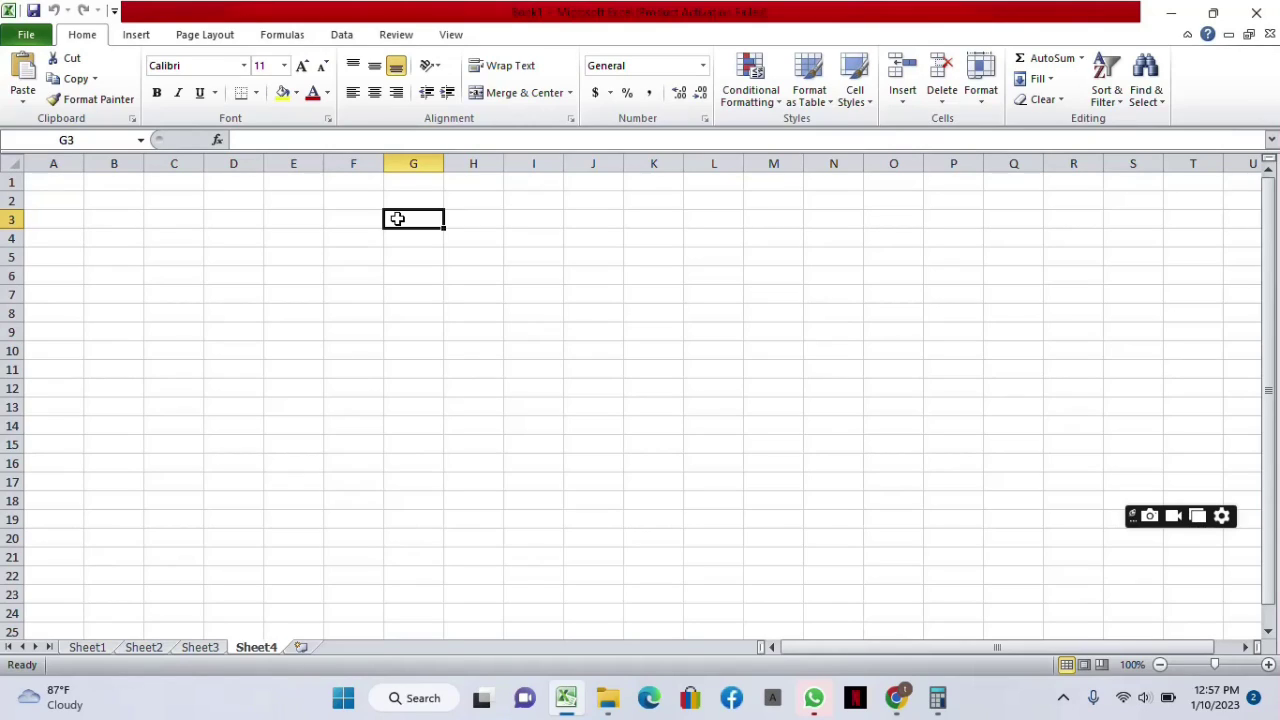
click(491, 219)
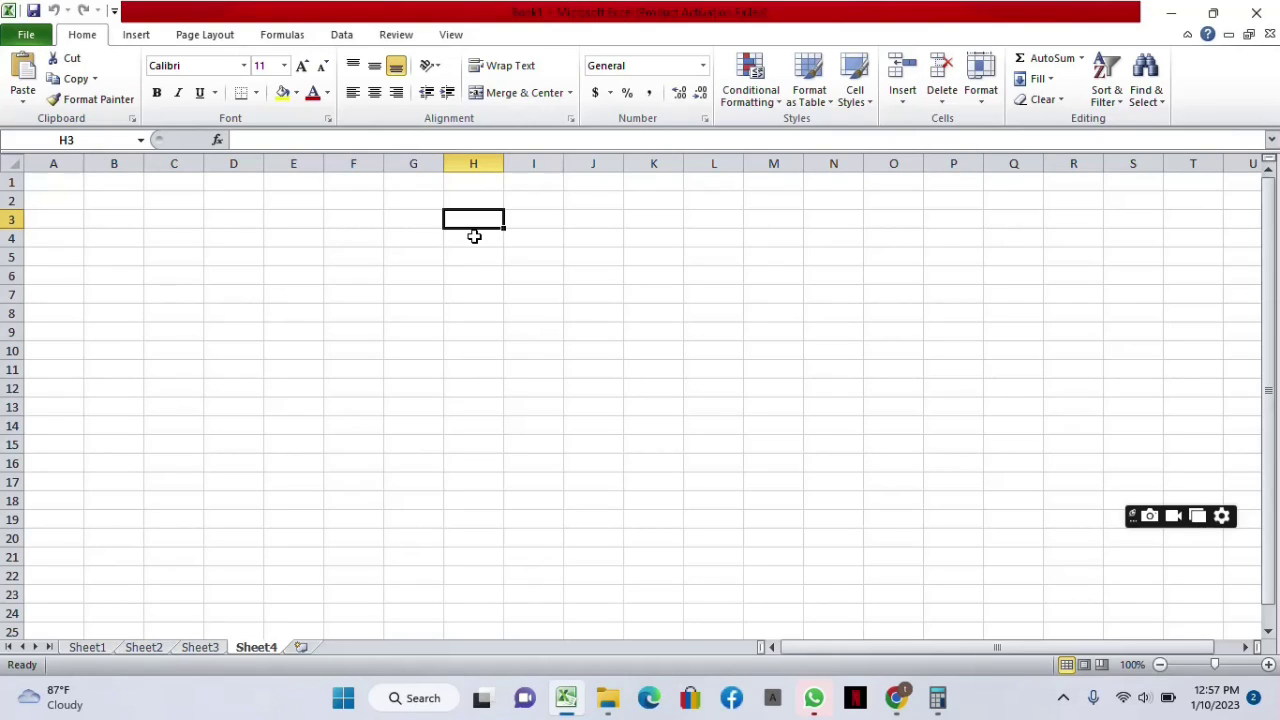
click(665, 176)
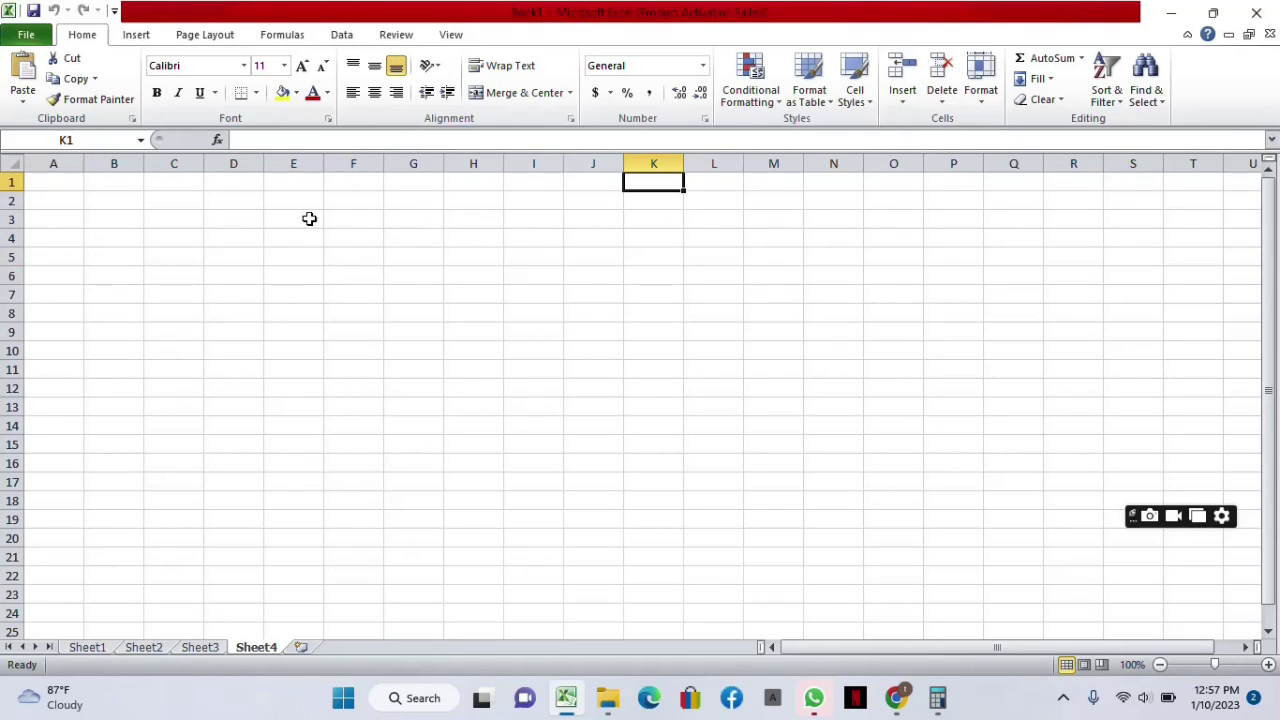
click(645, 238)
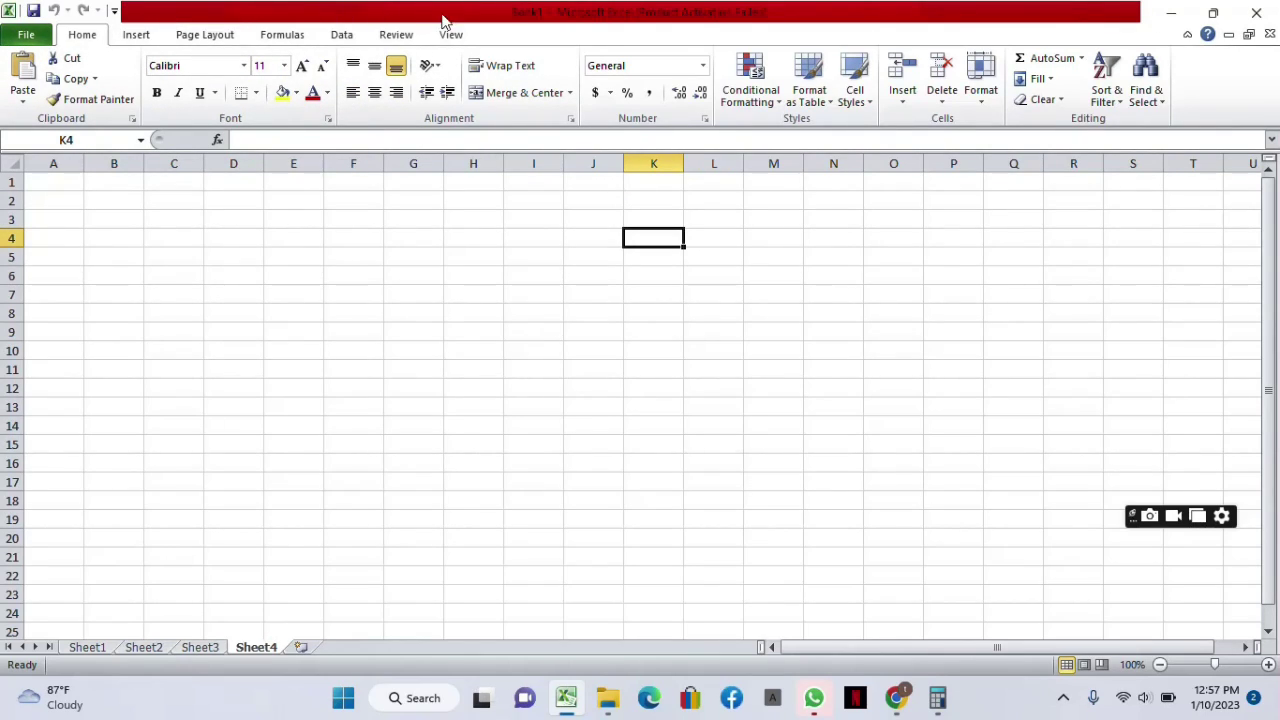
View the workbook's file information, and examine the Home, Insert and Page Layout command groups
click(30, 38)
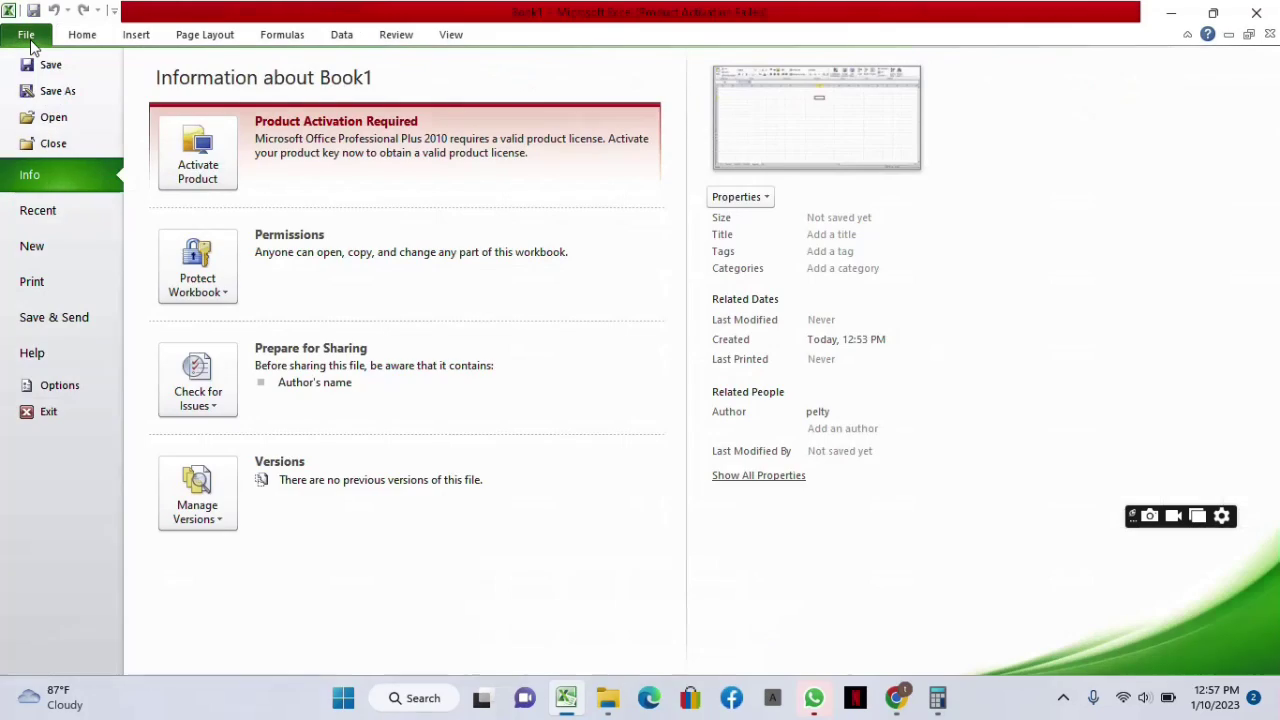
click(82, 40)
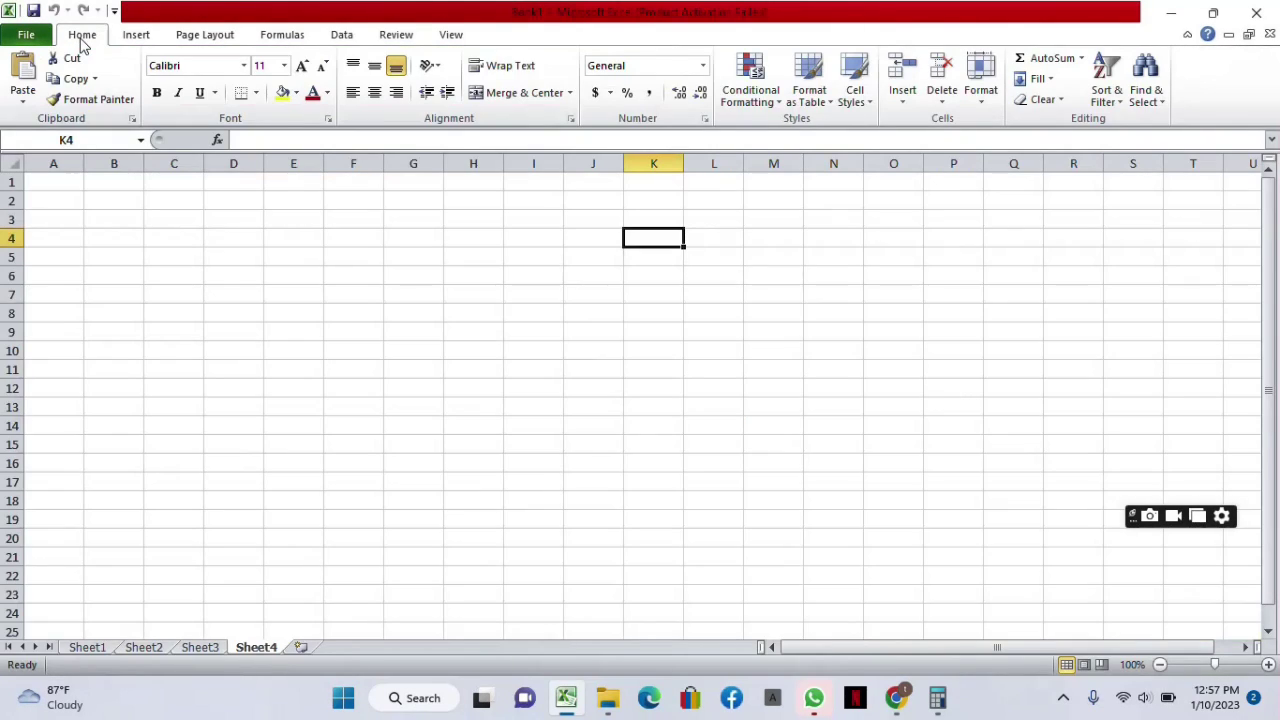
click(136, 35)
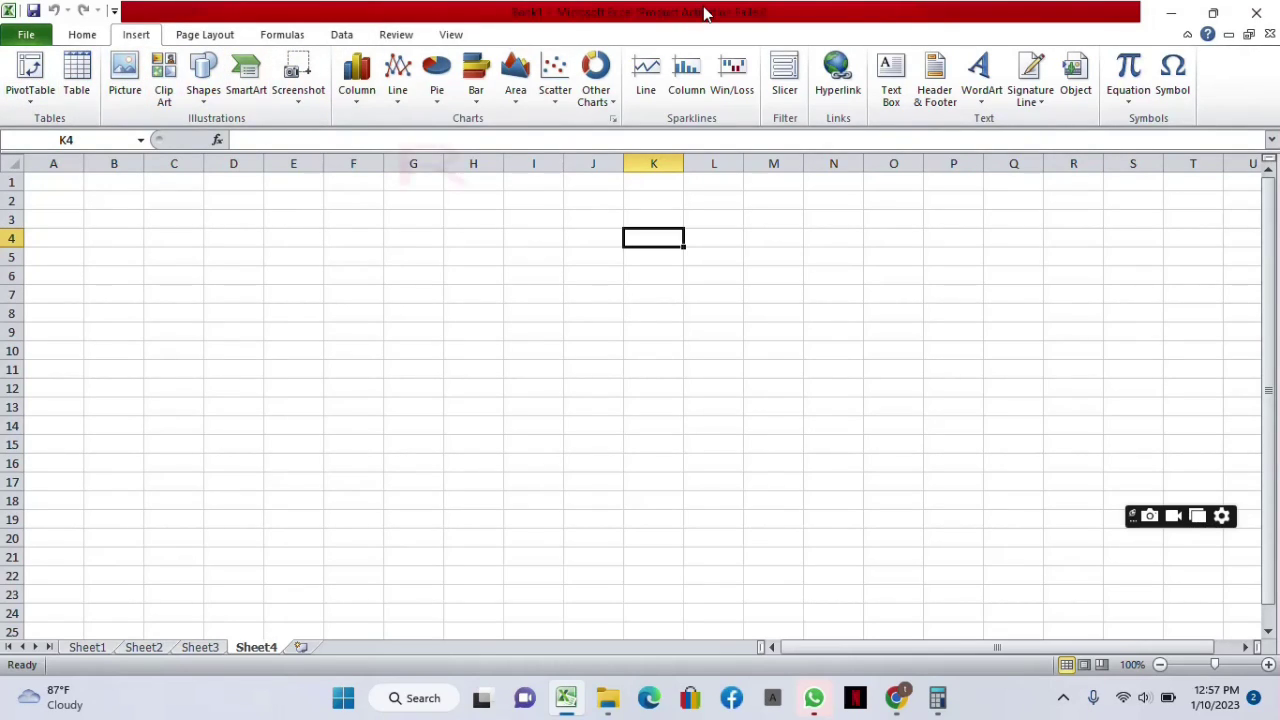
click(186, 35)
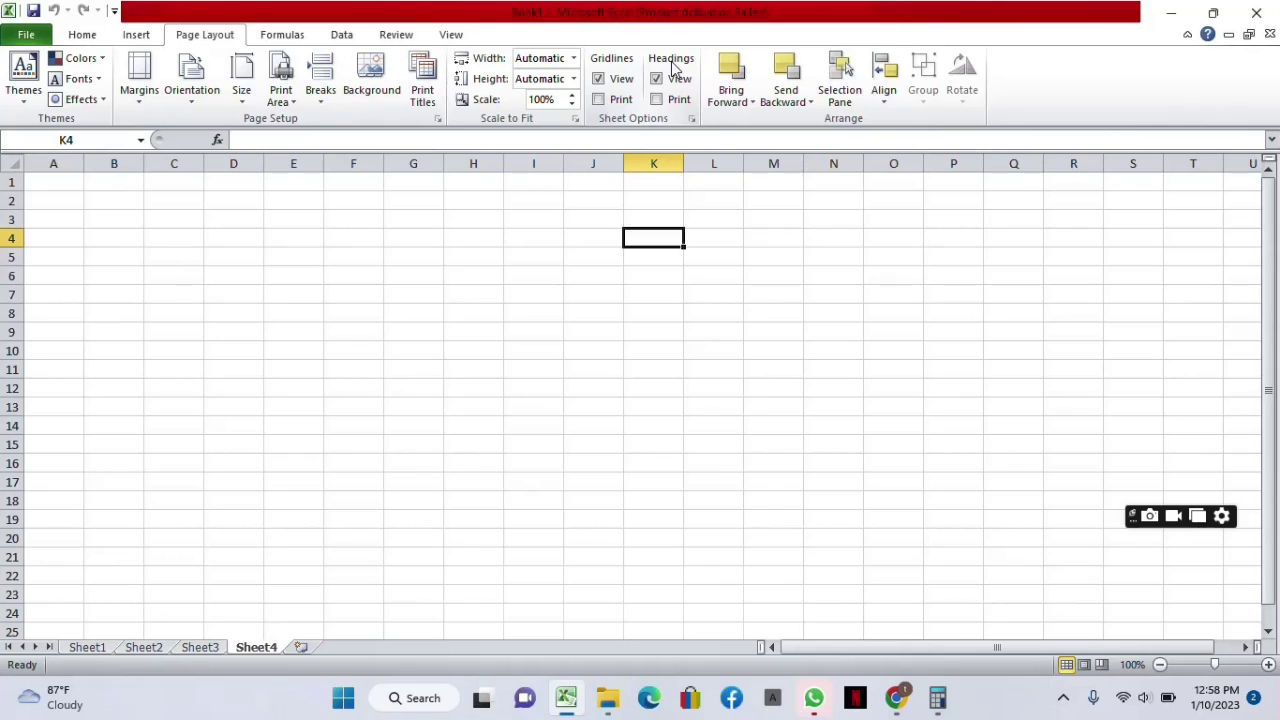
Open the Insert Chart dialog to view the available chart types, and cancel it without inserting a chart
click(140, 36)
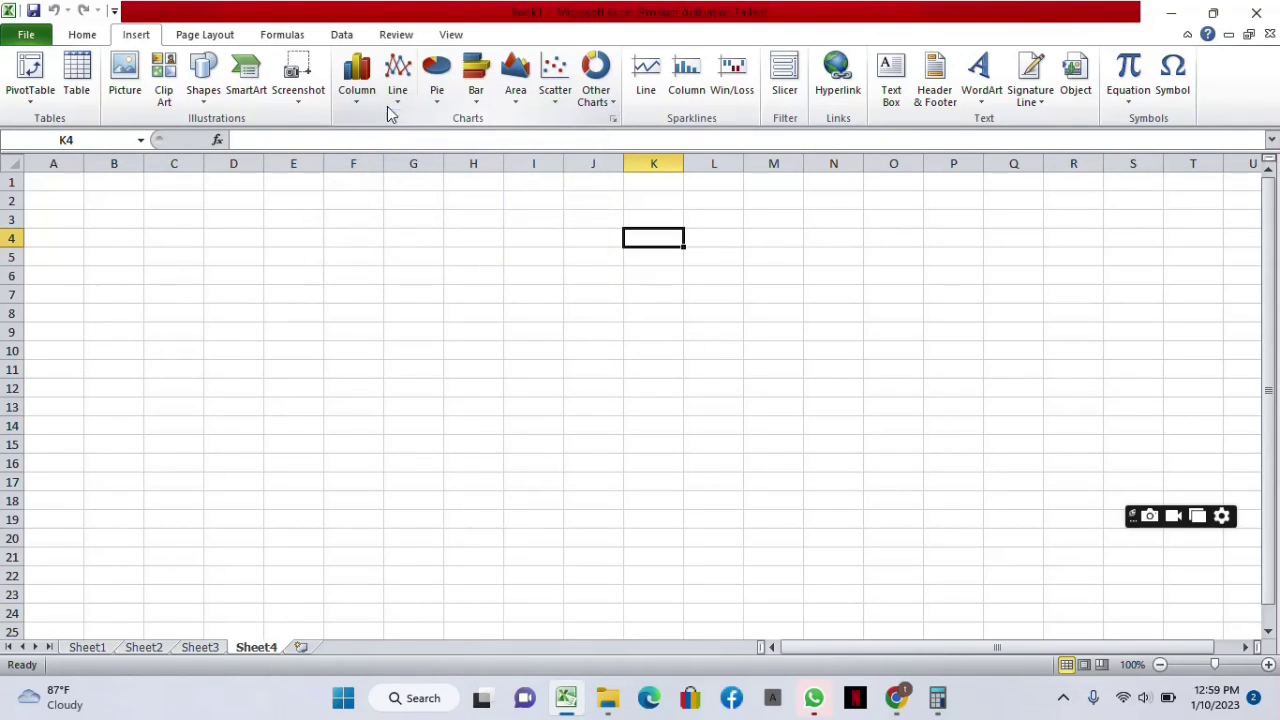
click(613, 119)
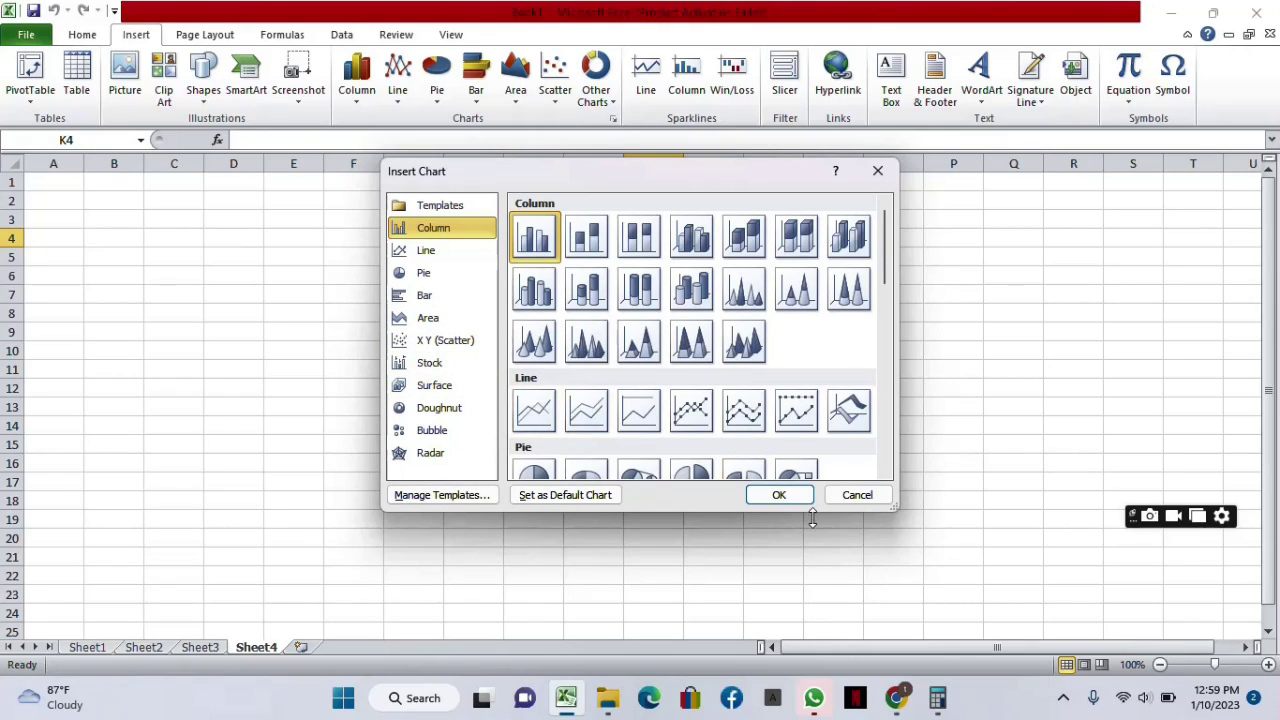
click(856, 498)
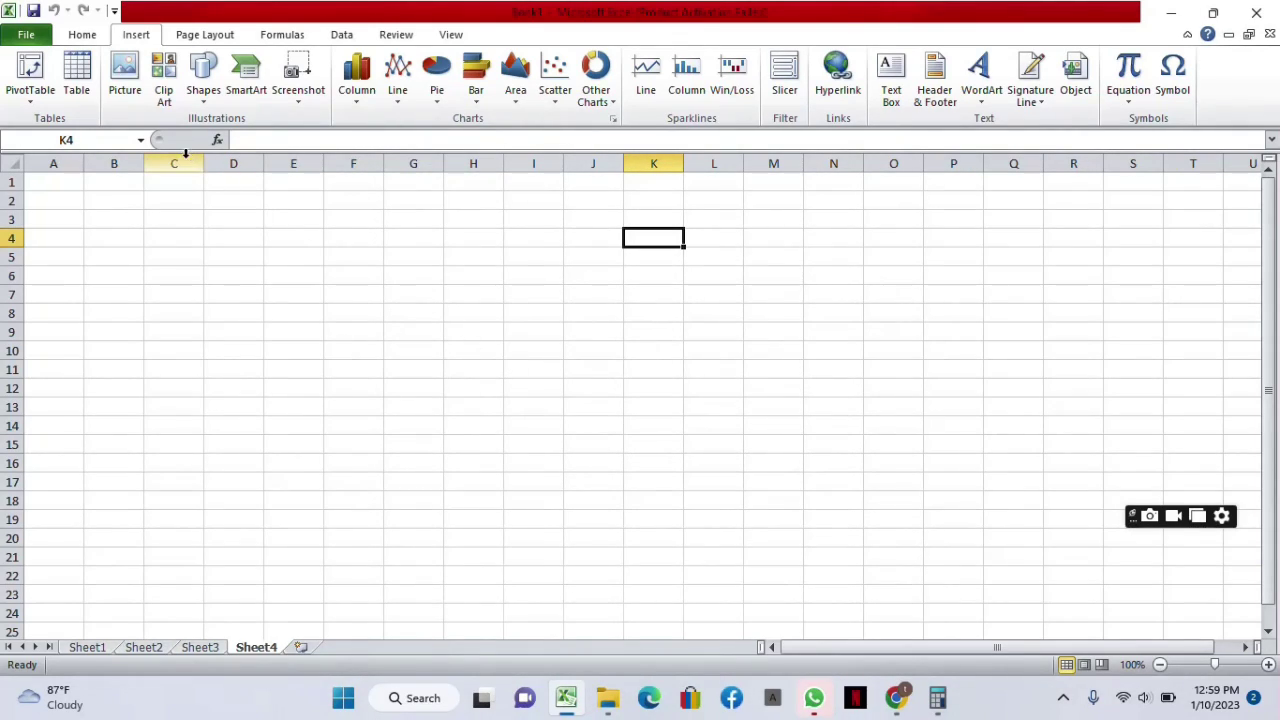
Examine how the Name Box shows cell references by selecting cells E5 and G8
click(113, 139)
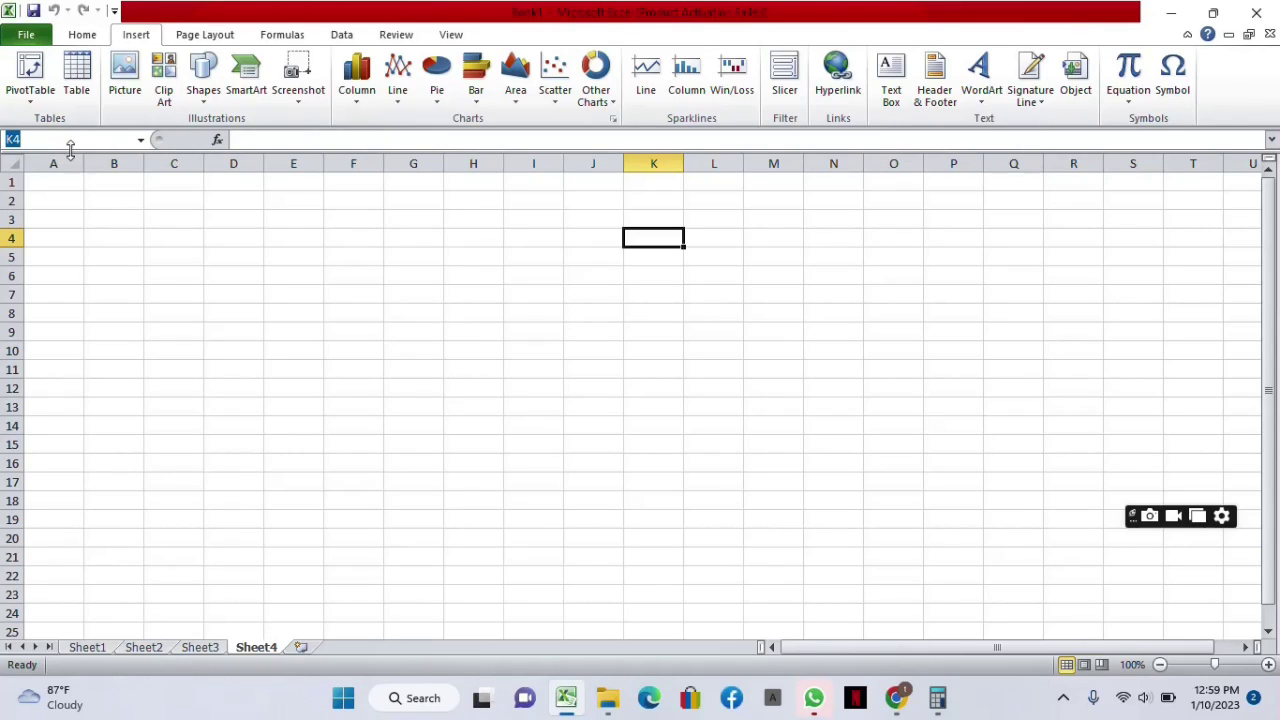
click(303, 257)
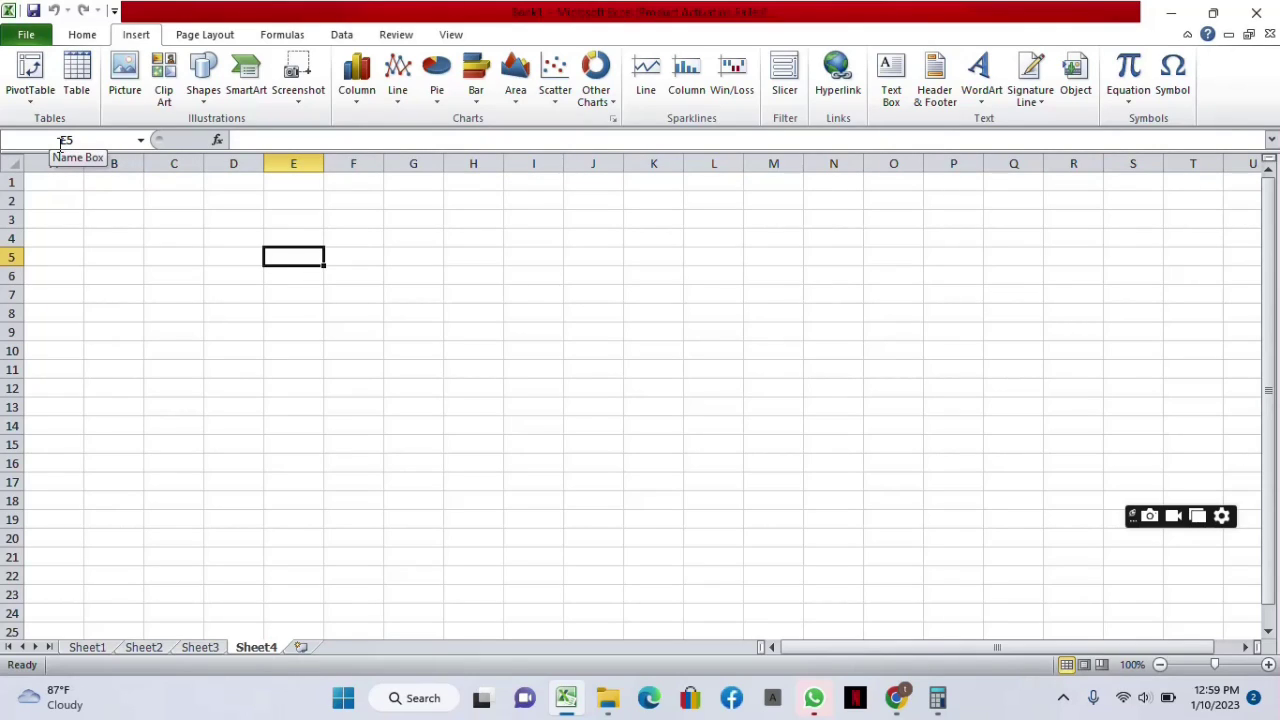
click(415, 318)
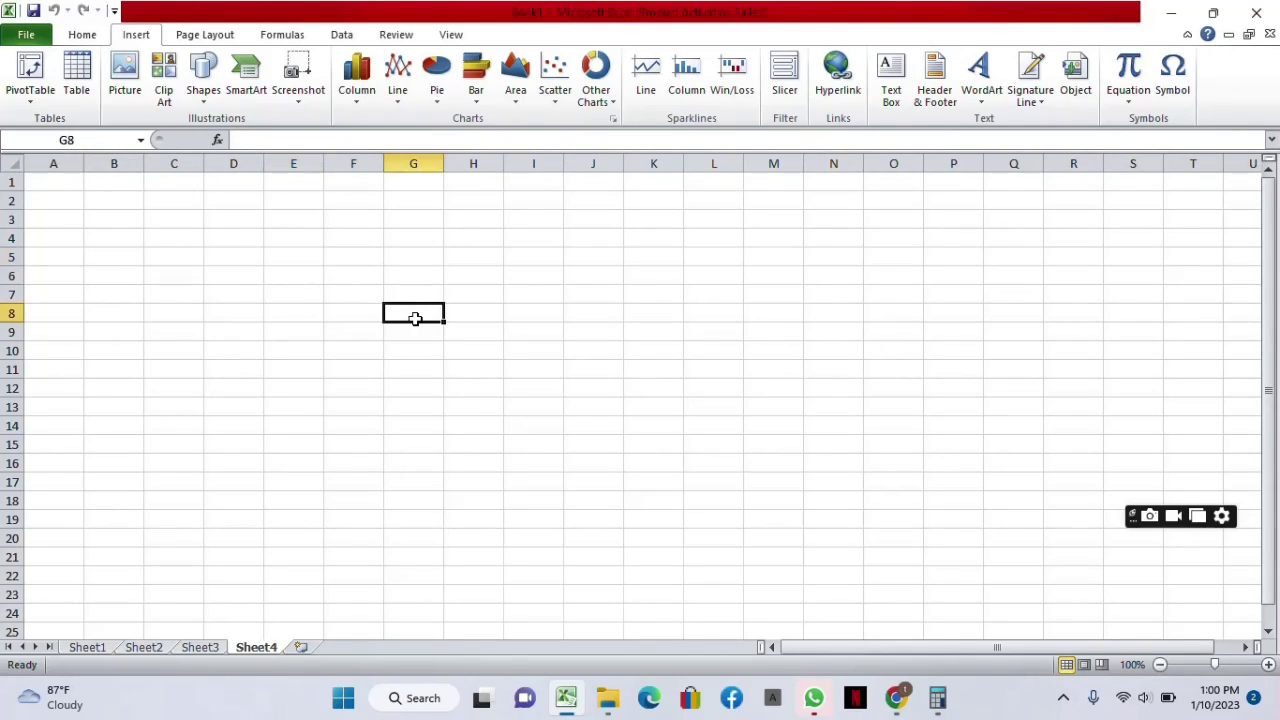
Jump to cell J300 by entering its reference, and return to cell A1 the same way
click(87, 144)
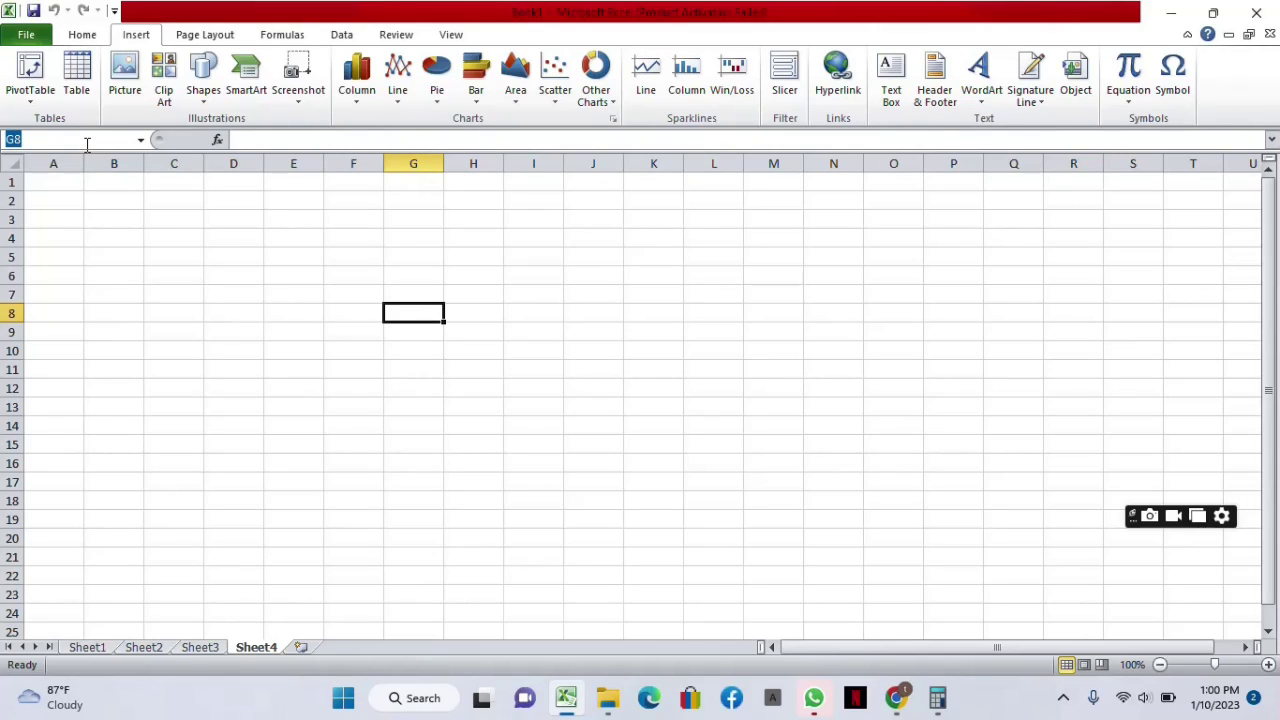
text(j300)
key(Return)
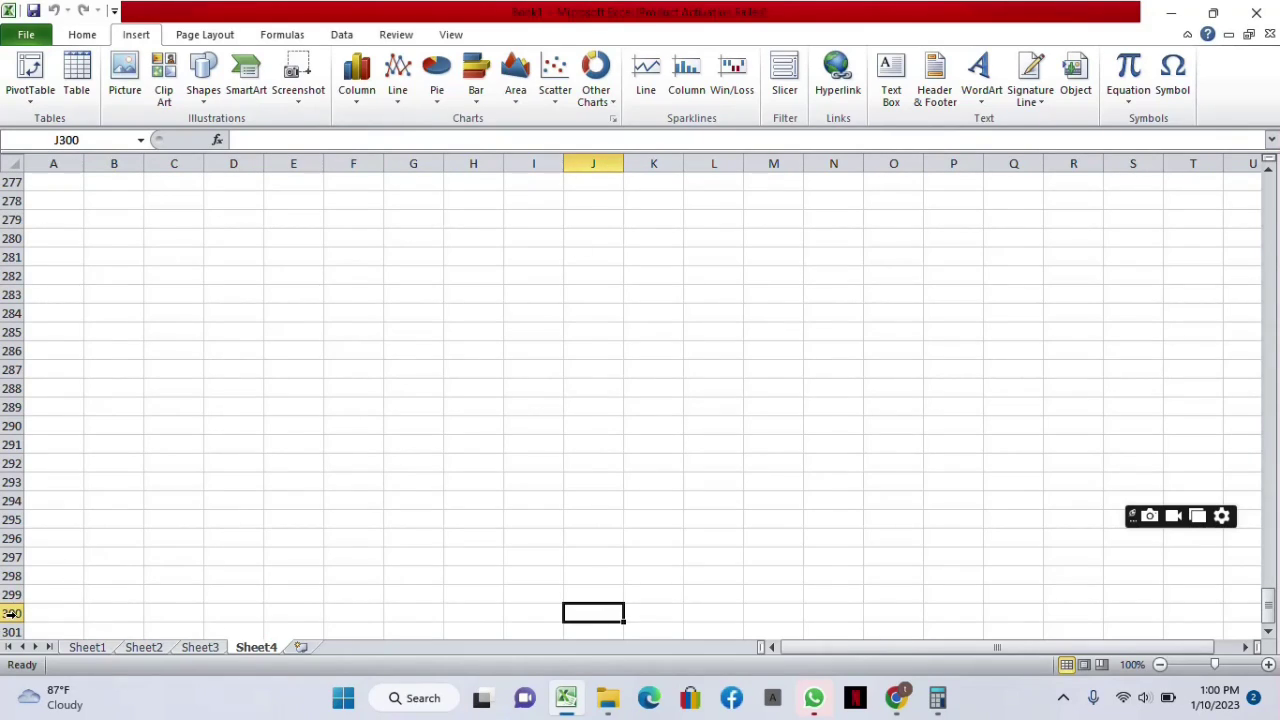
click(89, 140)
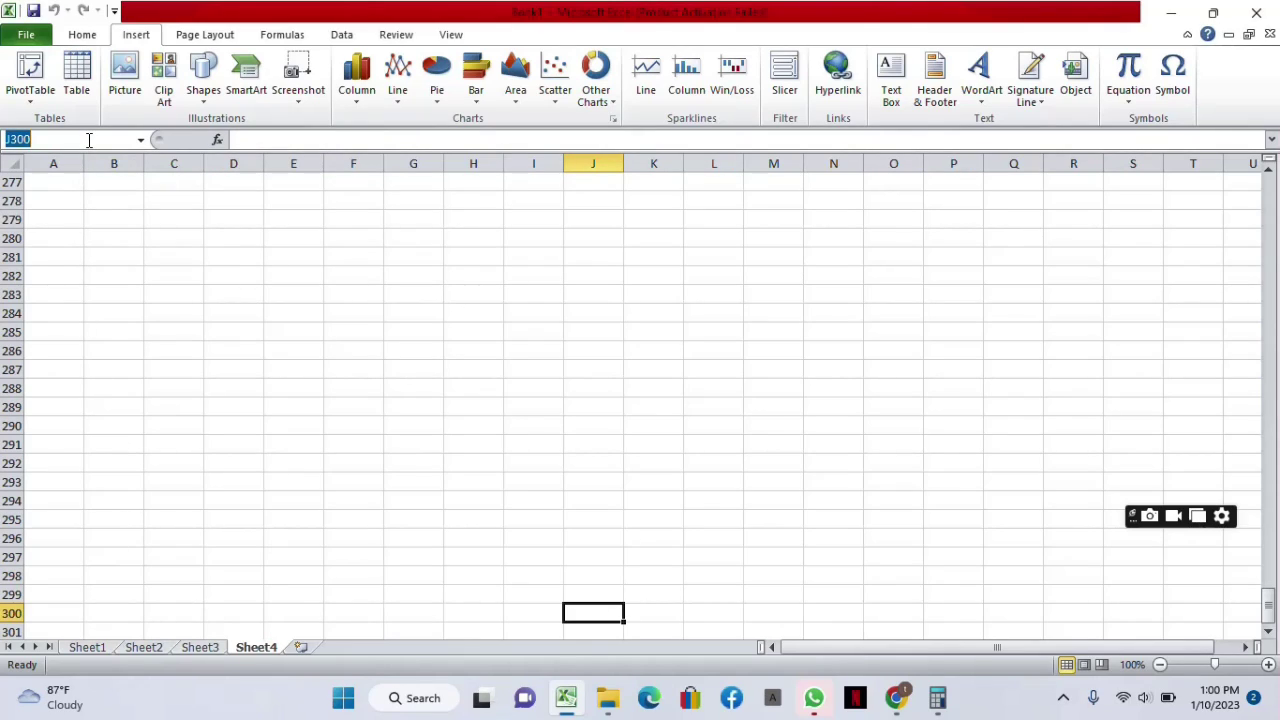
text(a1)
key(Return)
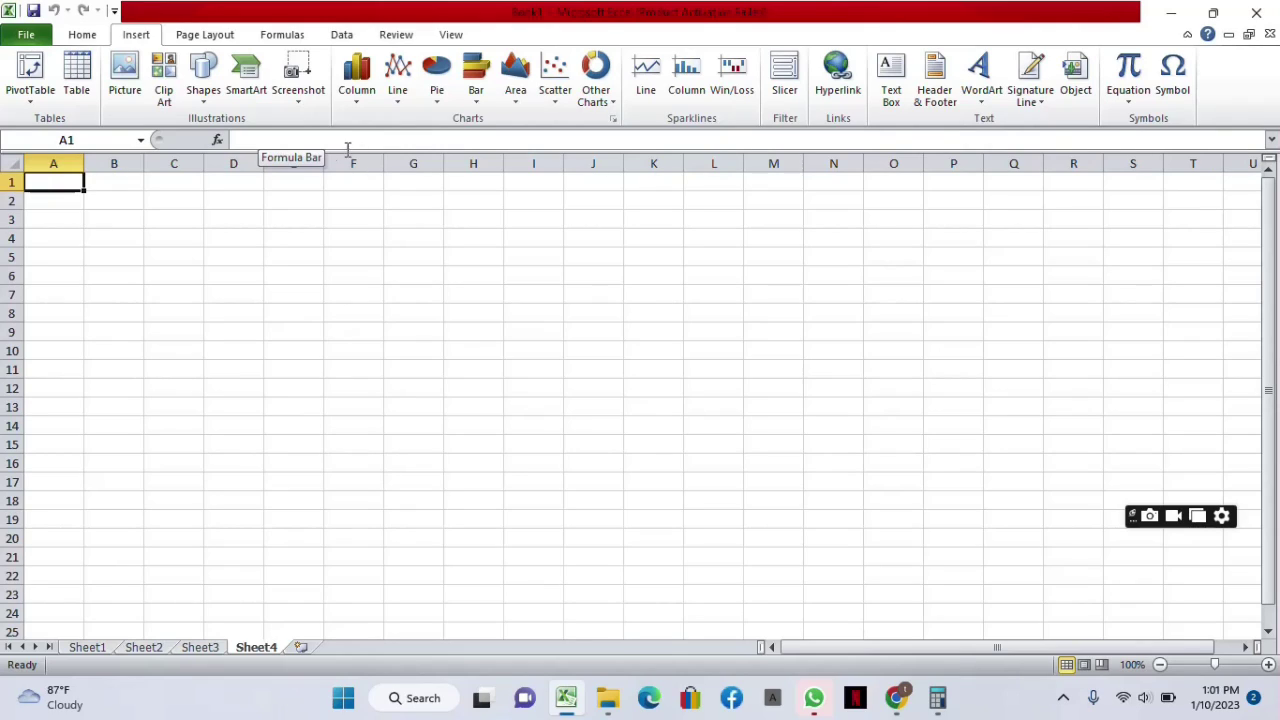
Enter the text "names" into cell E2 through the formula bar
click(287, 200)
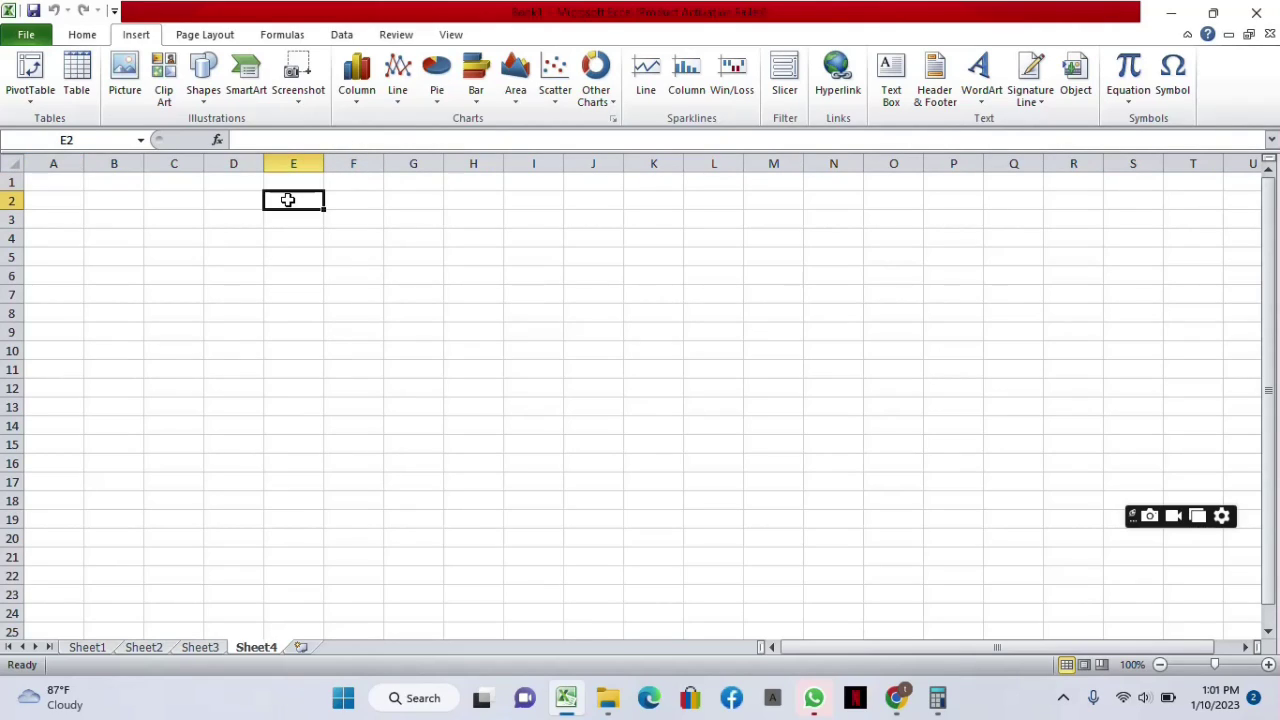
click(273, 141)
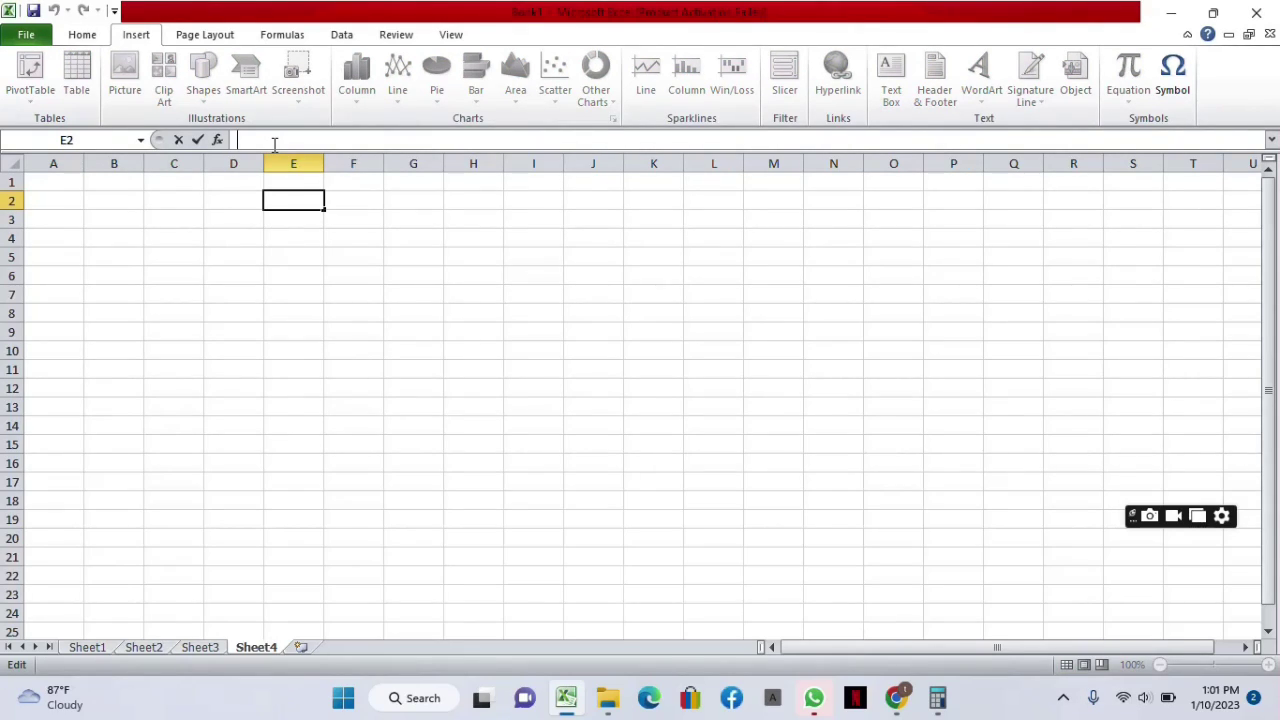
text(names)
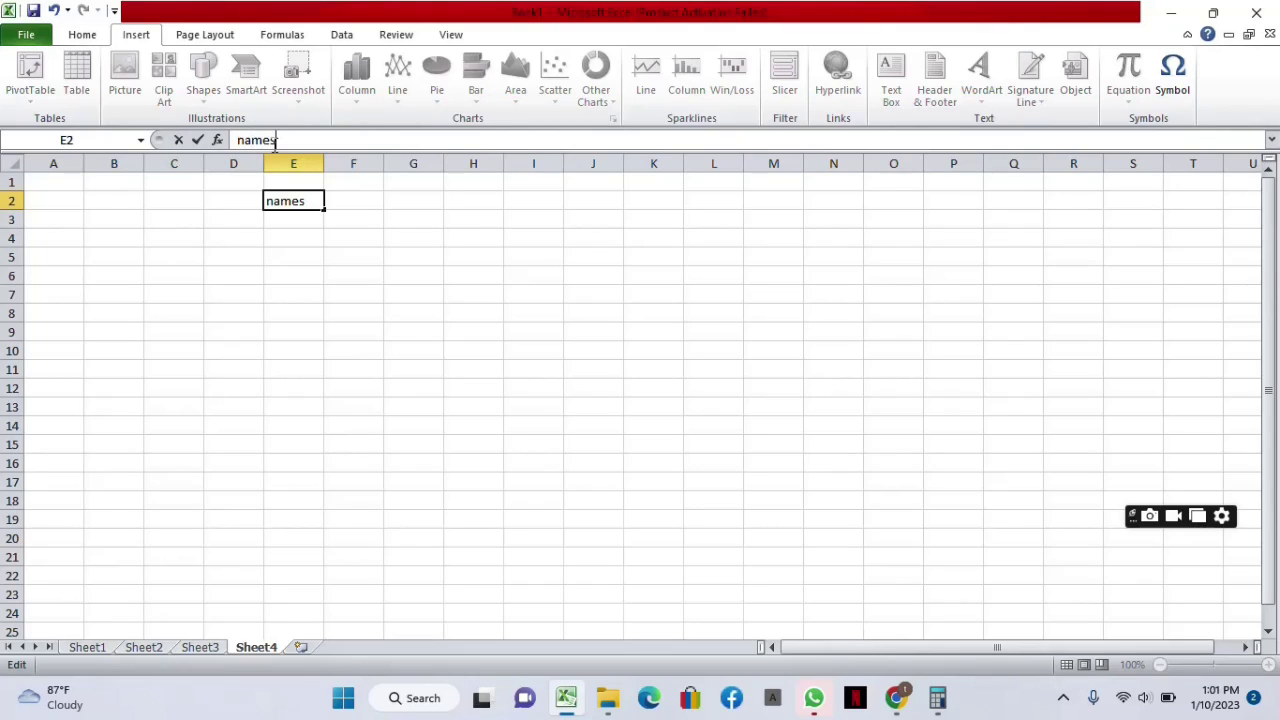